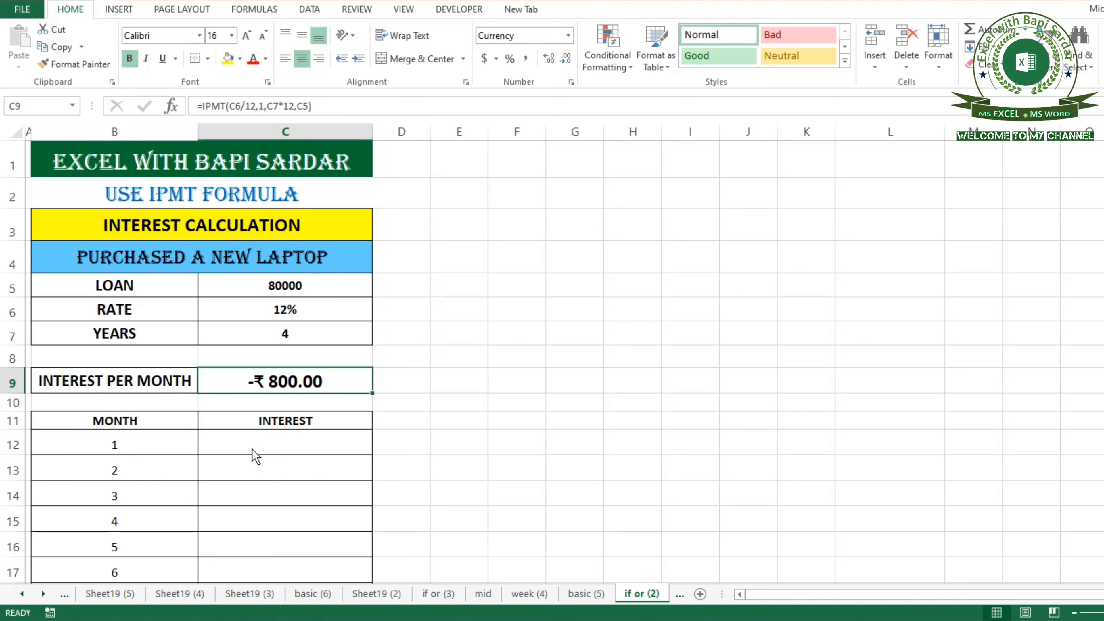
# Replace the formula in C9 with =IPMT(C6/12,1,C7*12,C5) for the first month's interest.
pyautogui.press('Delete')
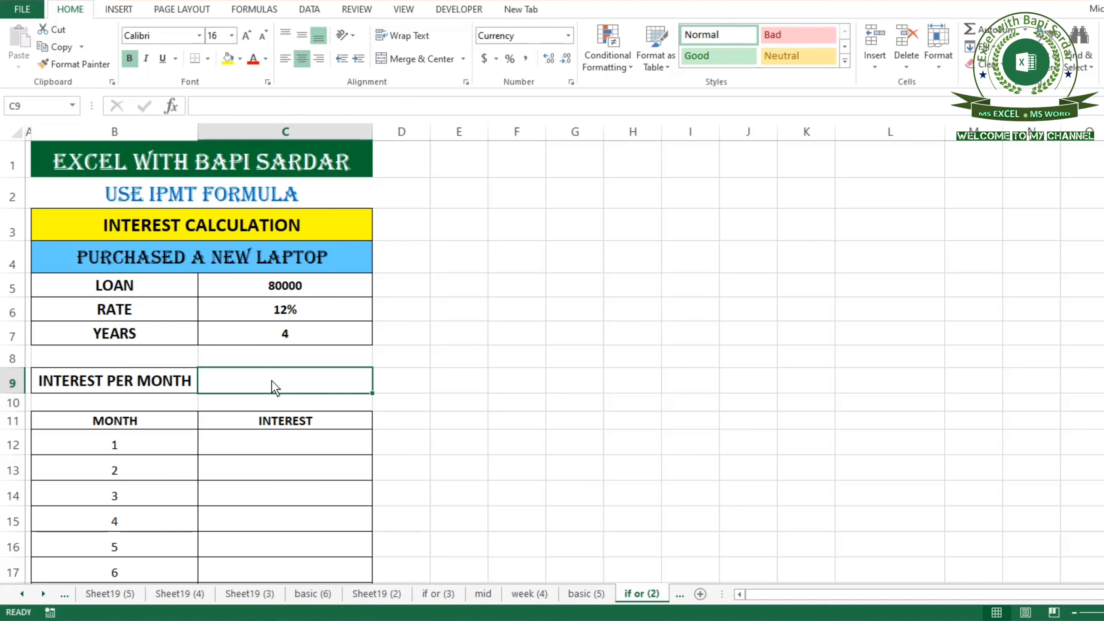
pyautogui.write('=ipm')
pyautogui.press('Tab')
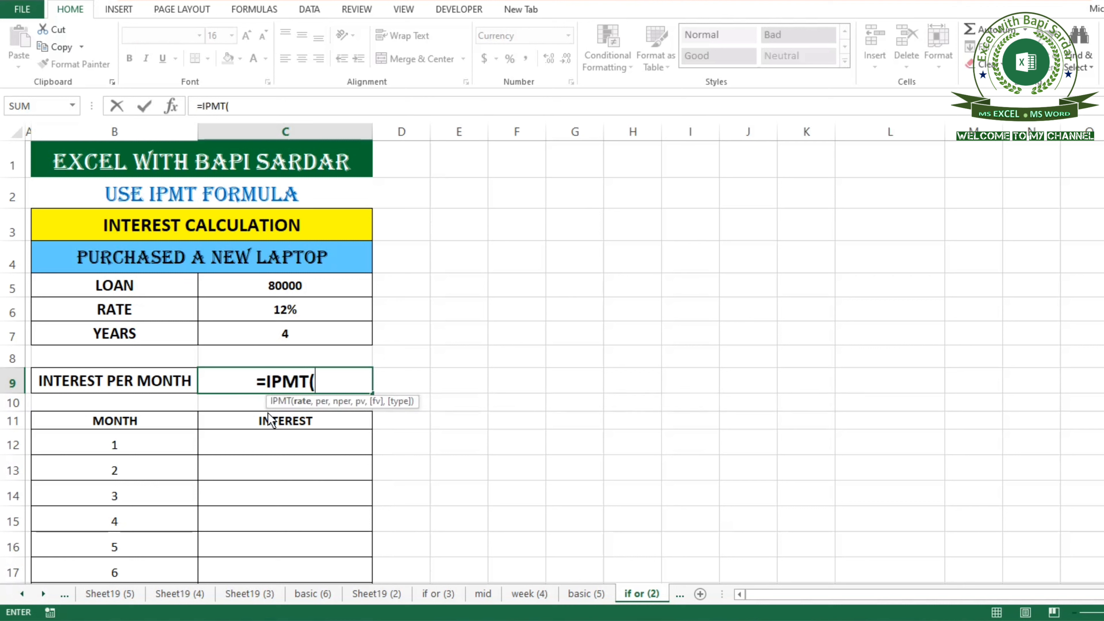
pyautogui.click(276, 310)
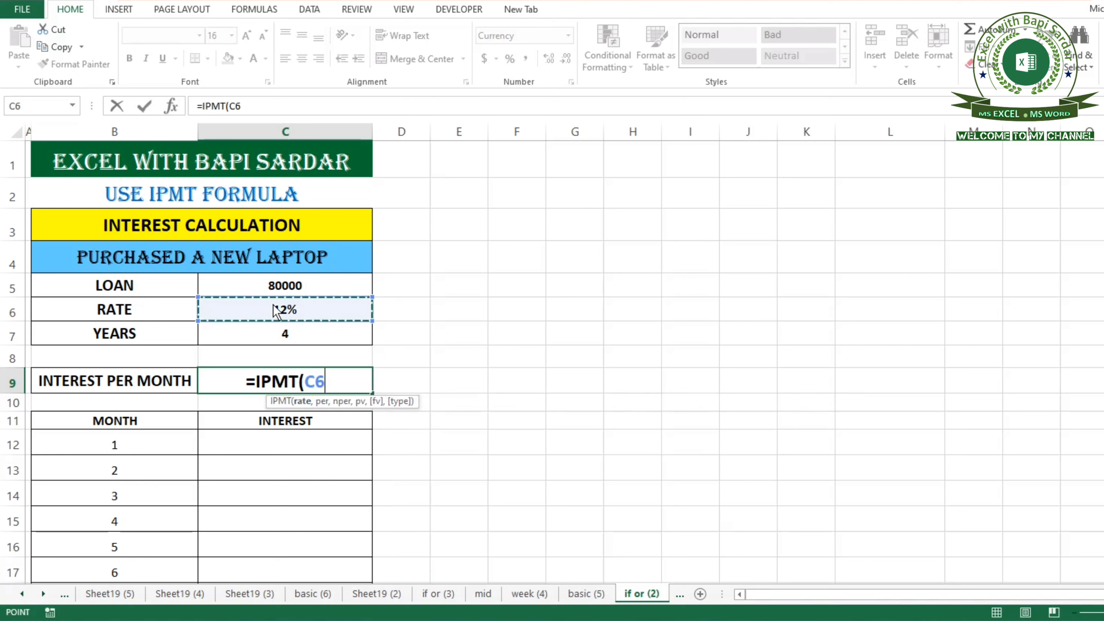
pyautogui.write('/12')
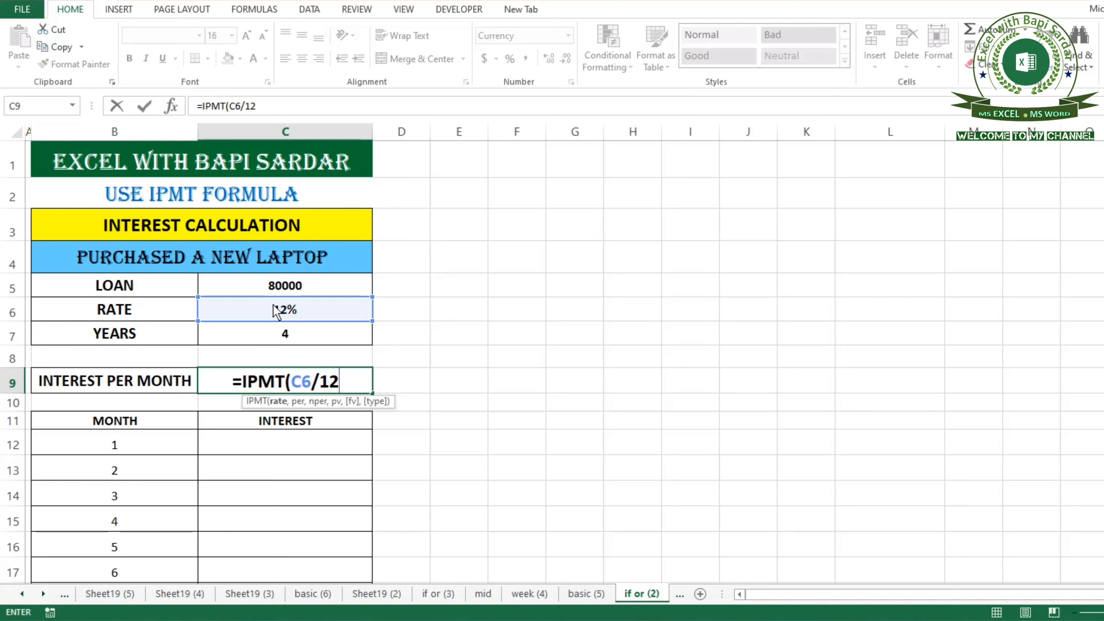
pyautogui.write(',')
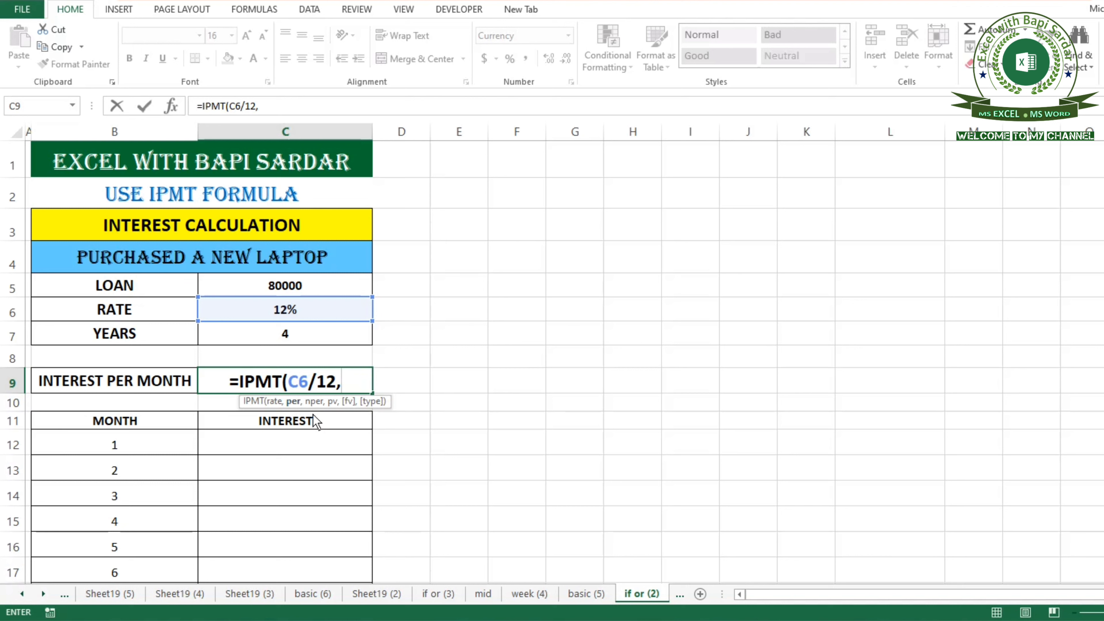
pyautogui.write('1,')
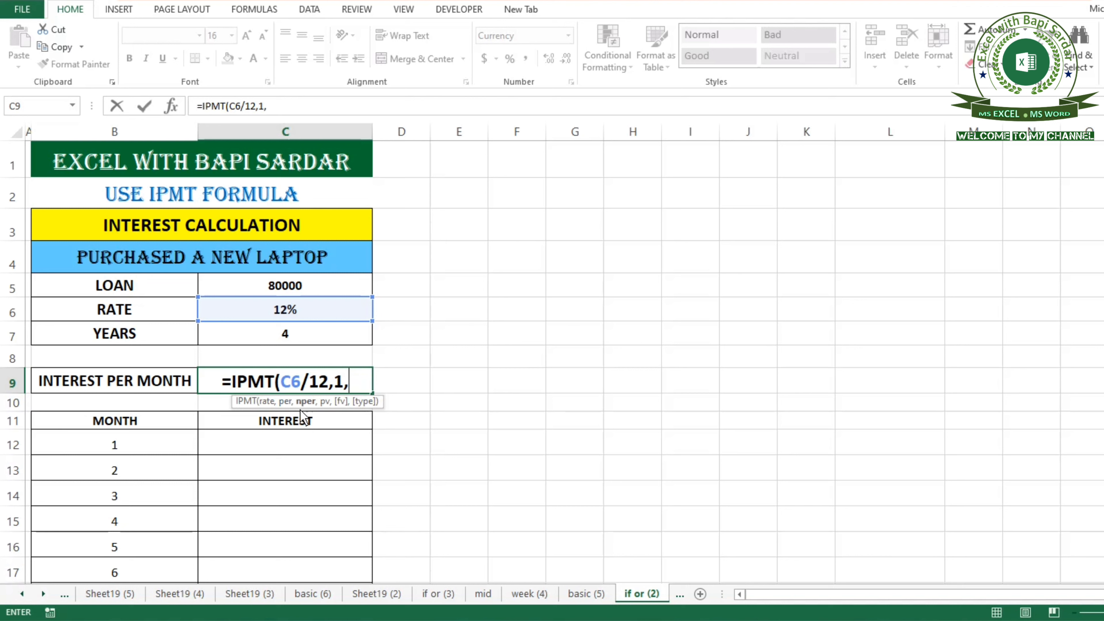
pyautogui.click(279, 337)
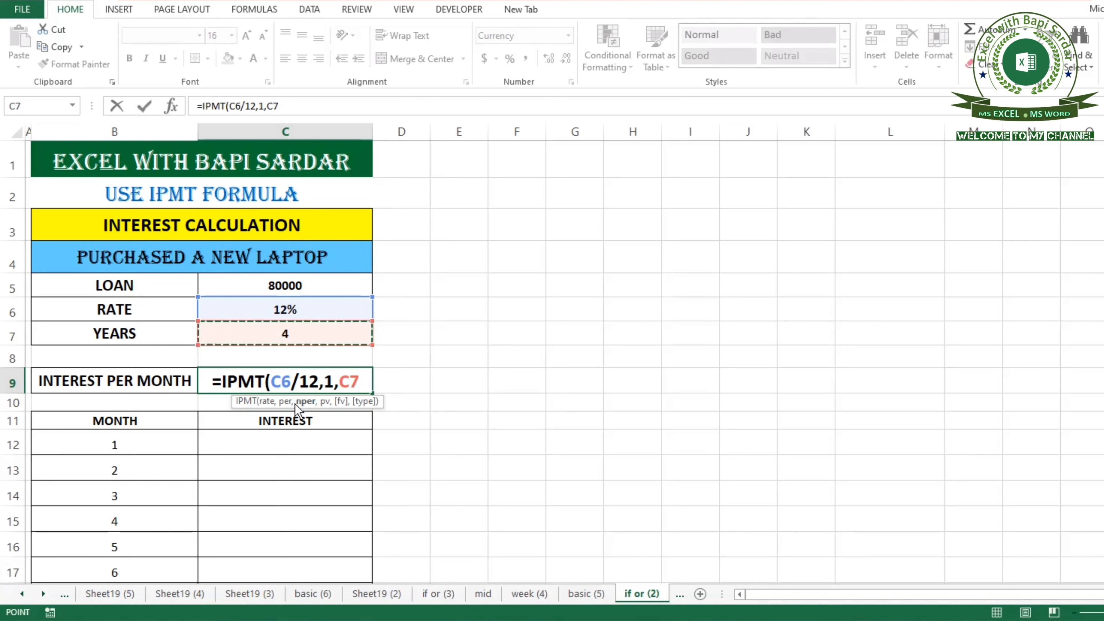
pyautogui.write('*12')
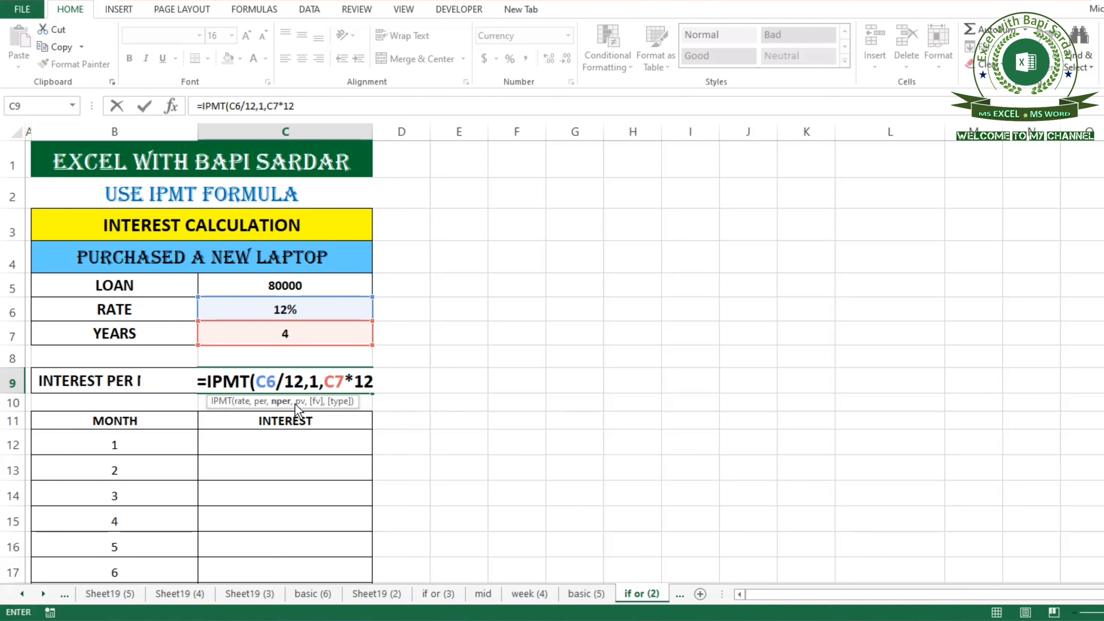
pyautogui.write(',')
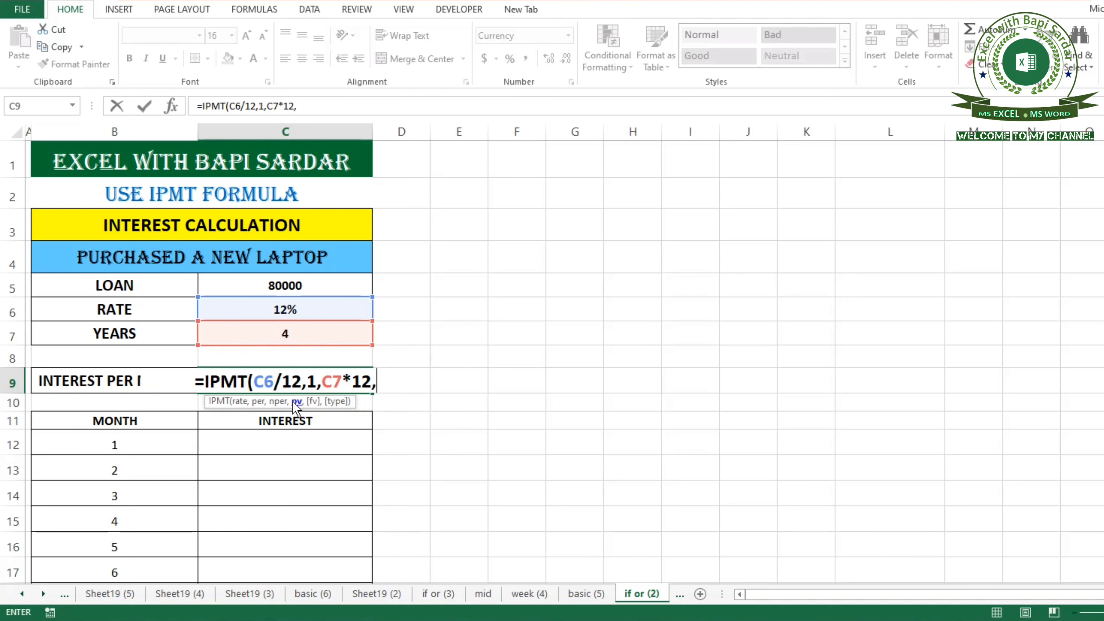
pyautogui.click(269, 289)
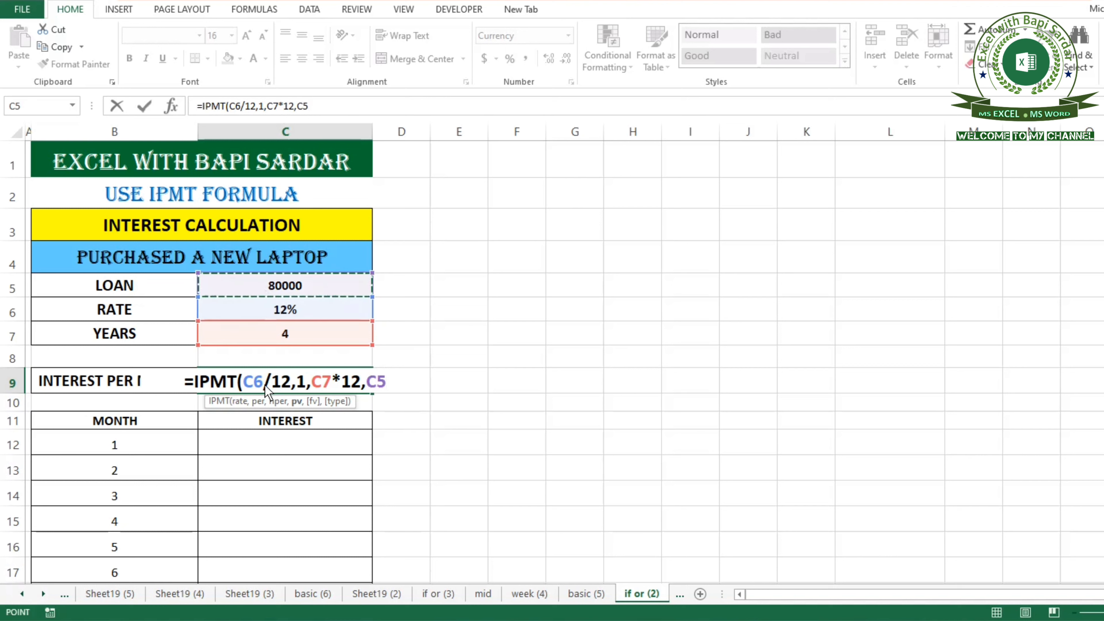
pyautogui.write(')')
pyautogui.press('Return')
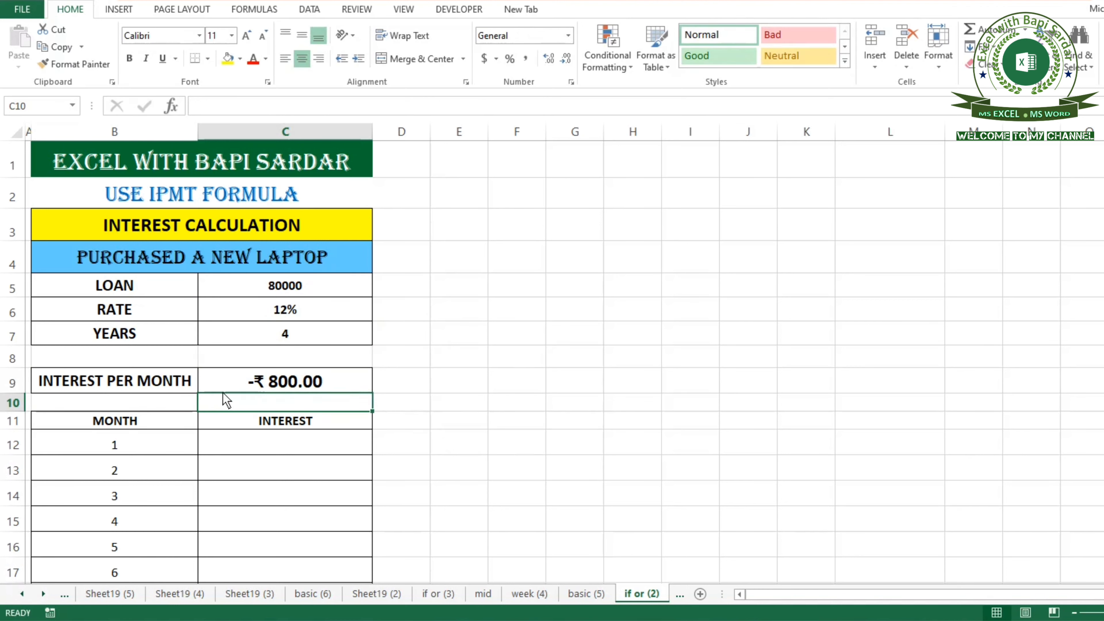
# Edit the C9 formula to negate it, making it =-IPMT(C6/12,1,C7*12,C5).
pyautogui.doubleClick(257, 386)
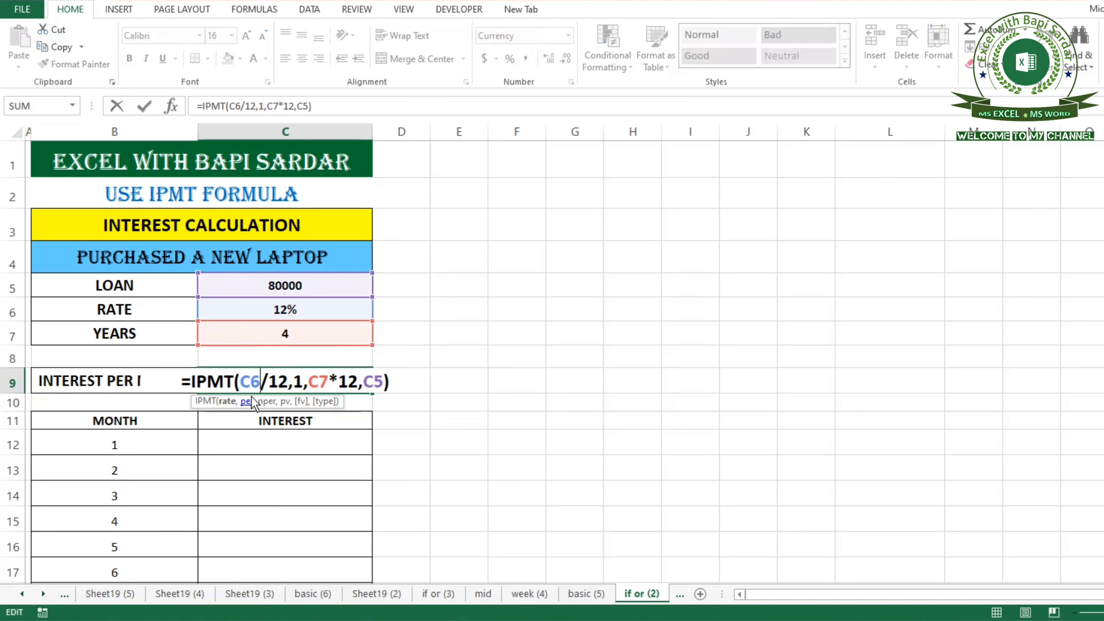
pyautogui.click(195, 386)
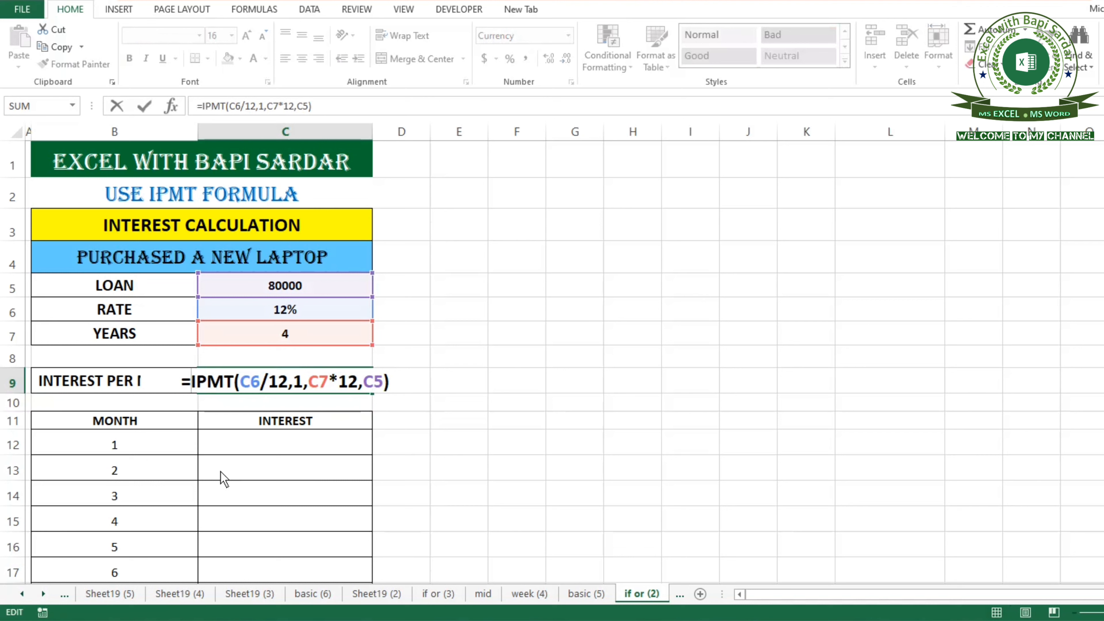
pyautogui.write('-')
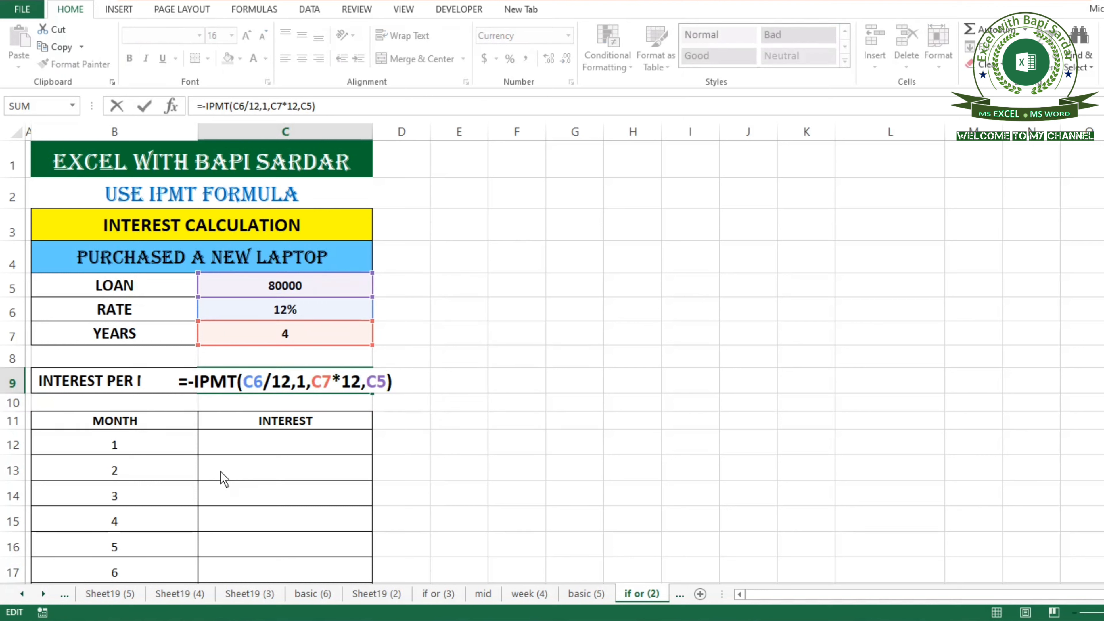
pyautogui.press('Return')
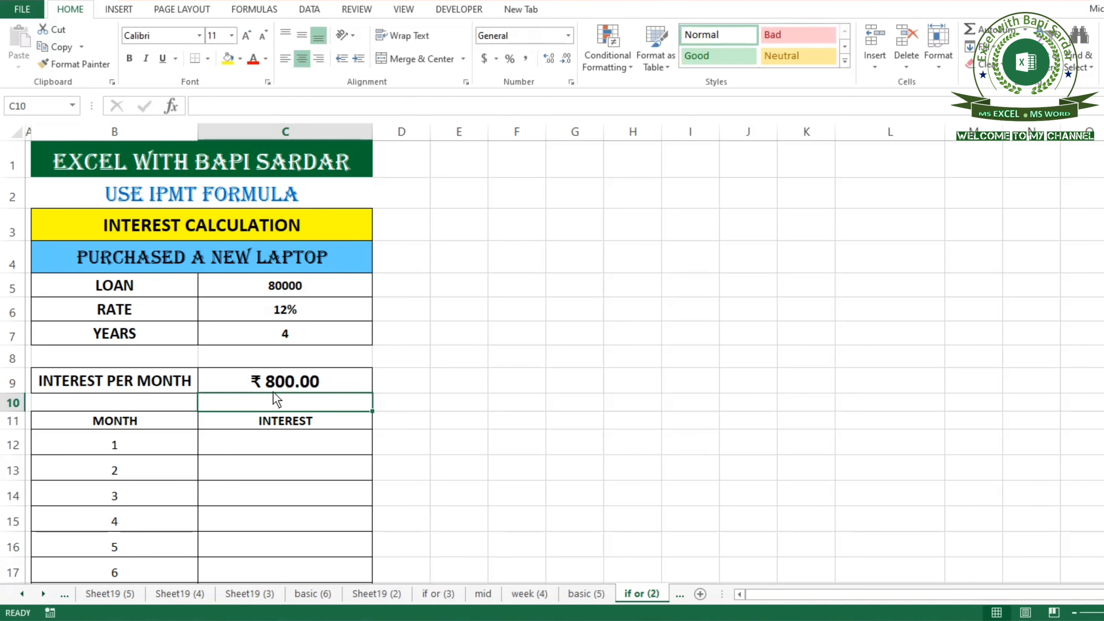
# Start an IPMT formula in C12 with rate C6/12 and the period taken from month cell B12.
pyautogui.scroll(-2, 181, 469)
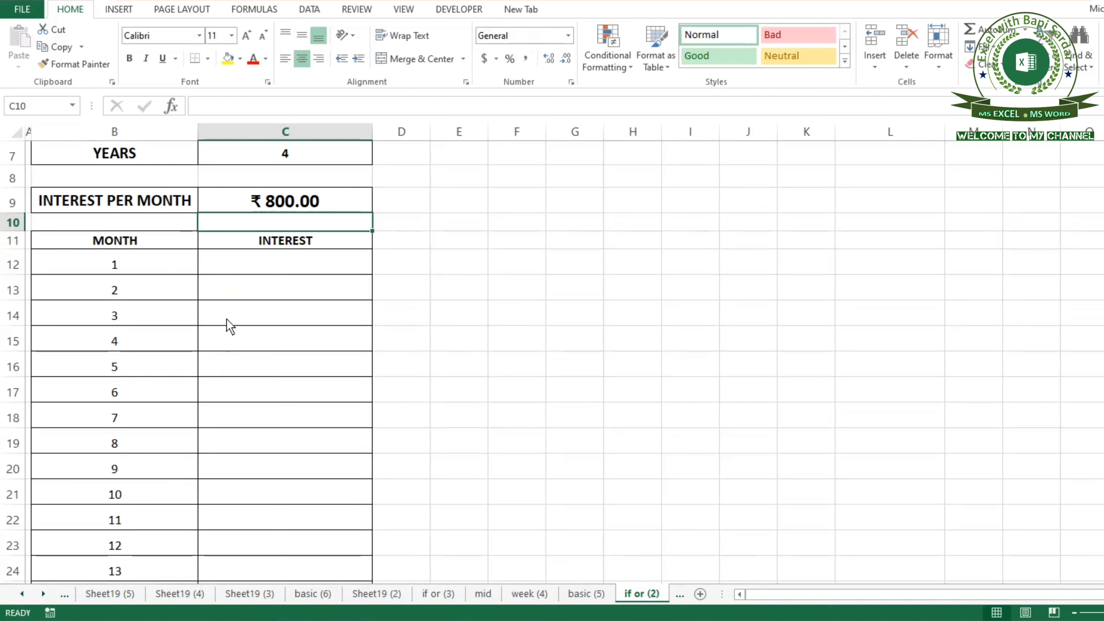
pyautogui.click(246, 262)
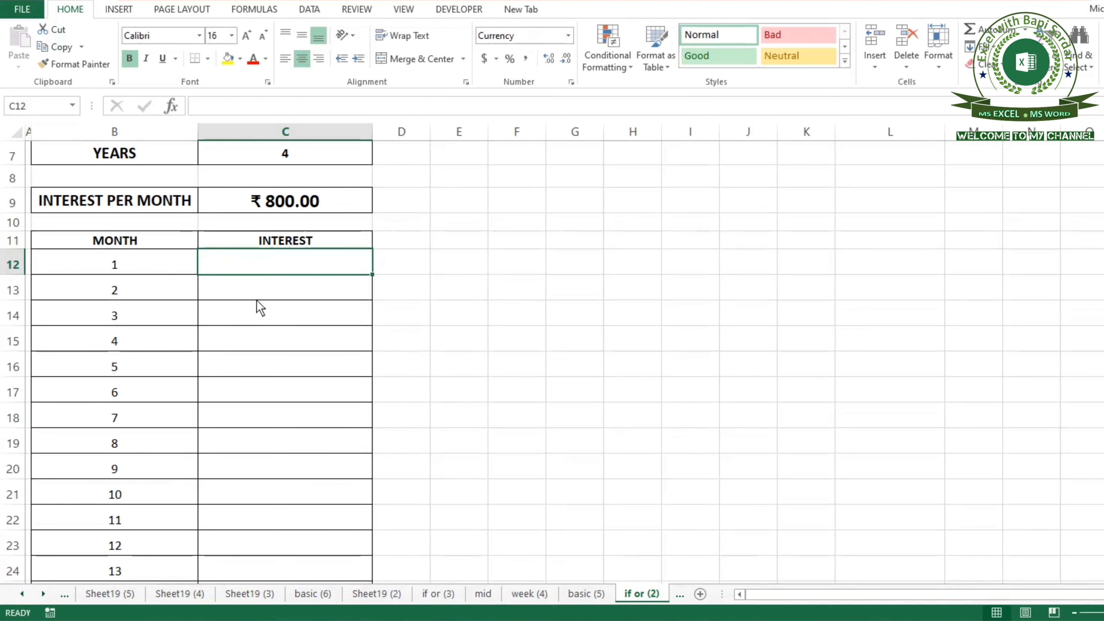
pyautogui.scroll(2, 266, 330)
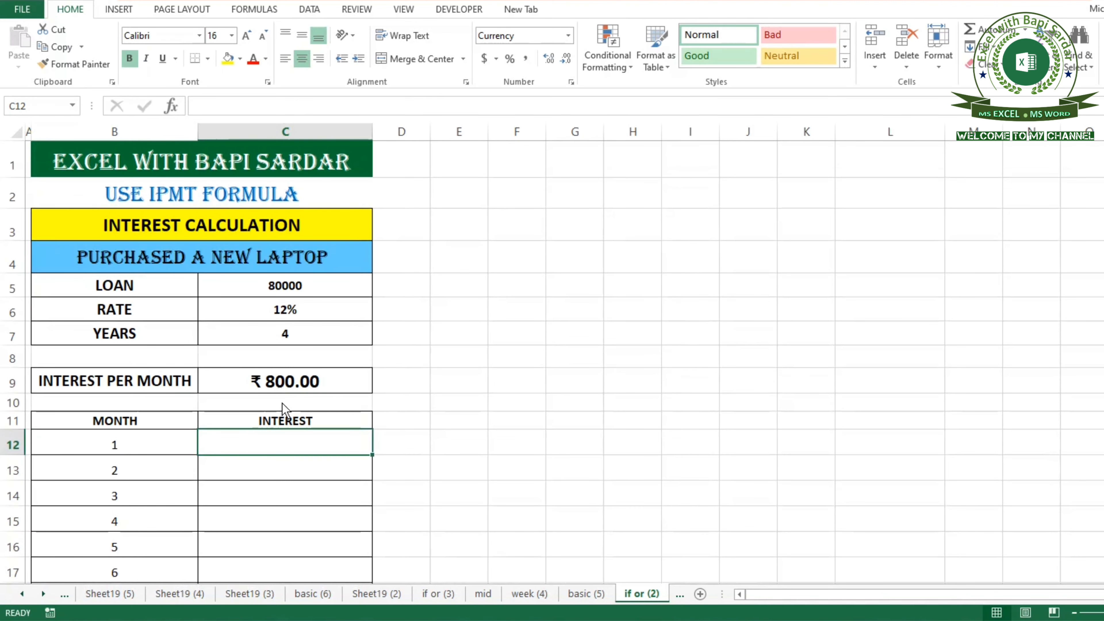
pyautogui.write('=ip')
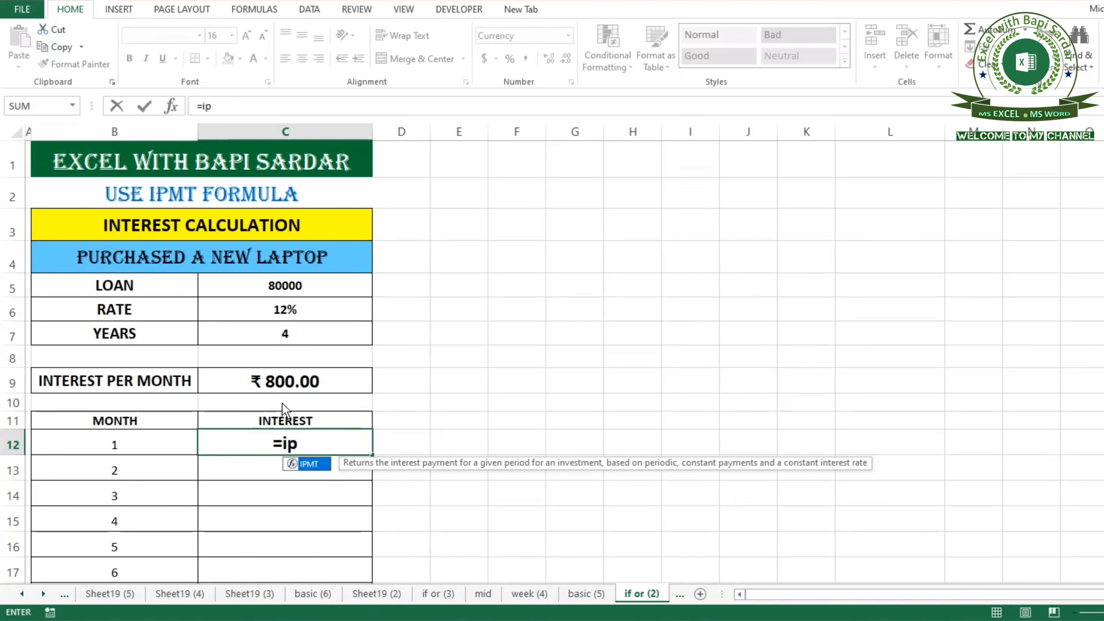
pyautogui.press('Tab')
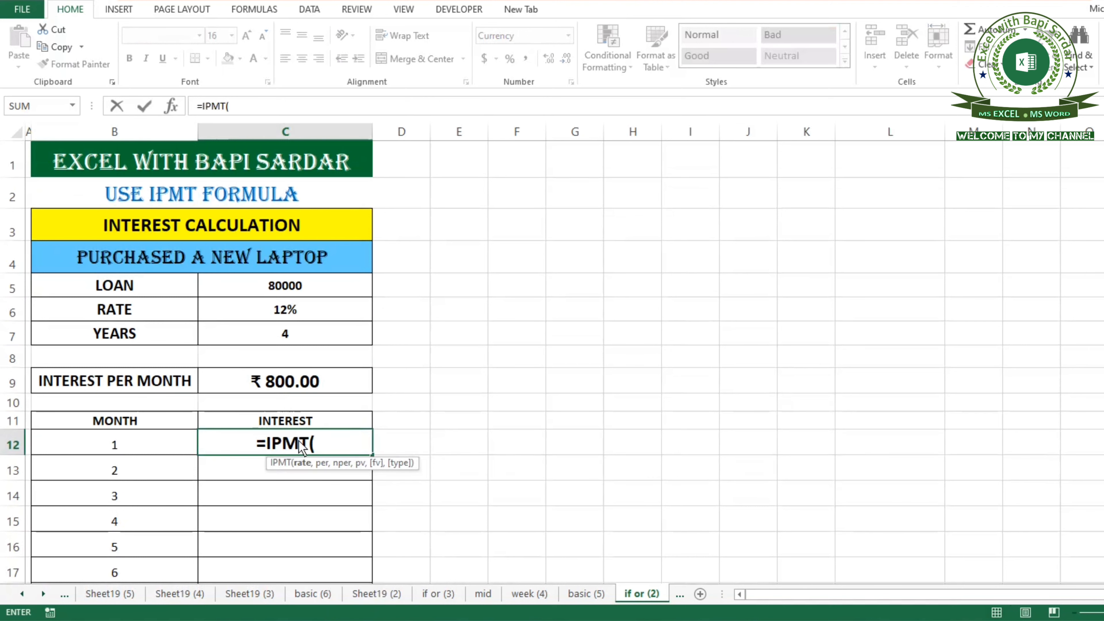
pyautogui.click(270, 319)
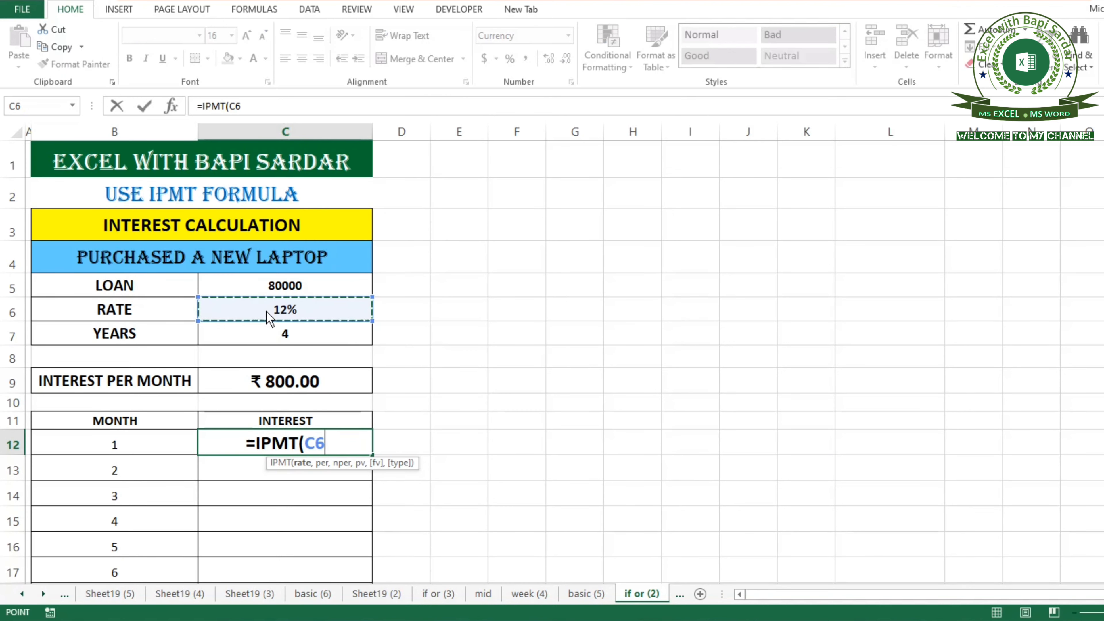
pyautogui.write('/12')
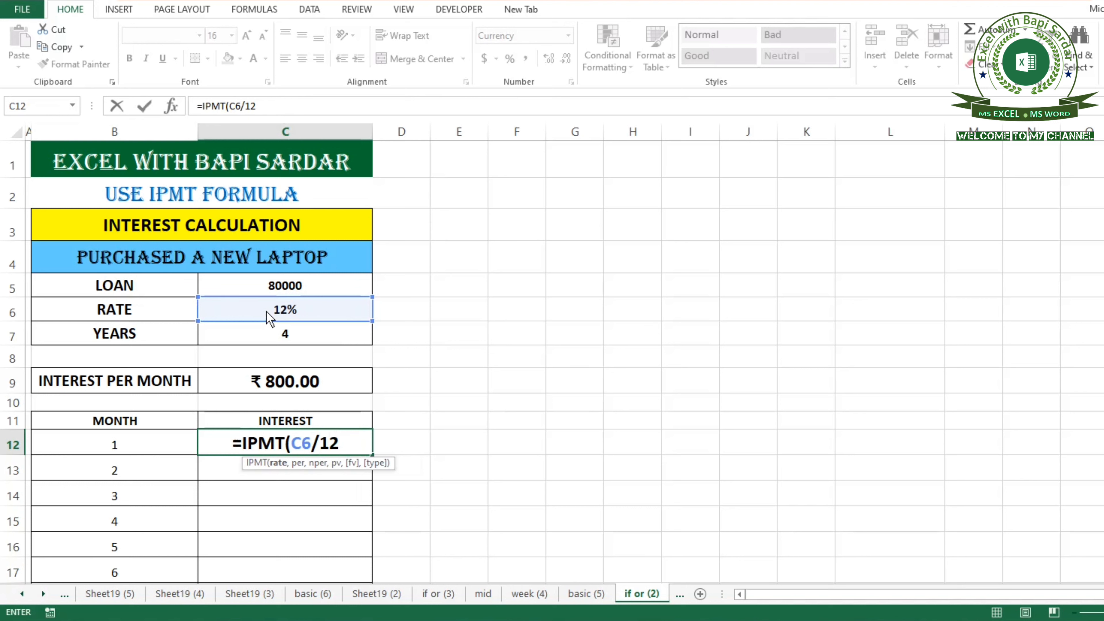
pyautogui.write(',')
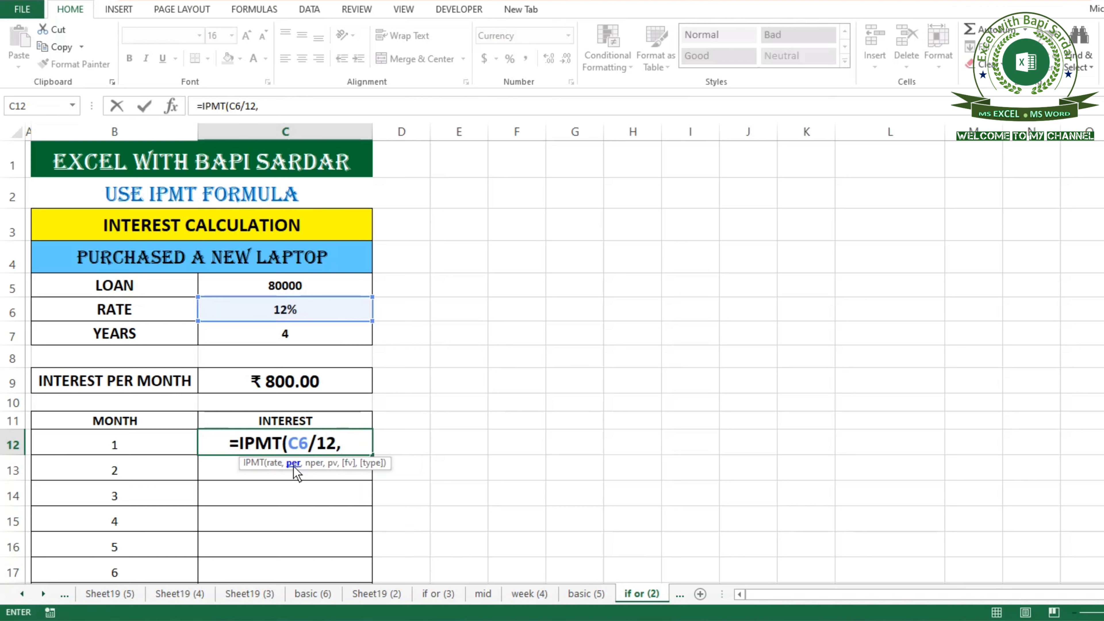
pyautogui.click(126, 451)
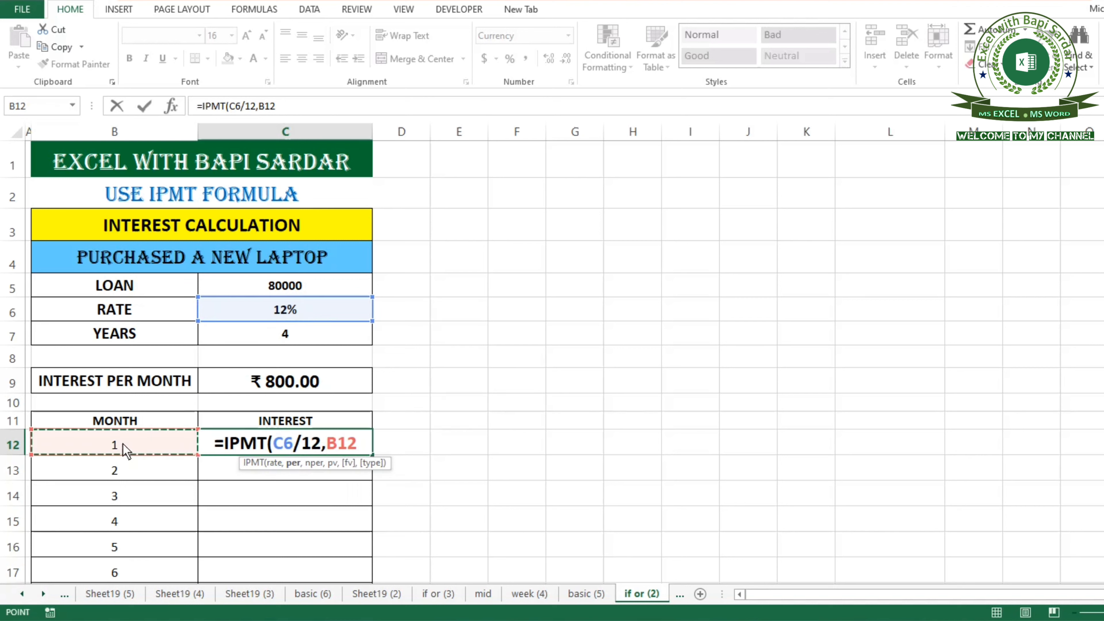
pyautogui.write(',')
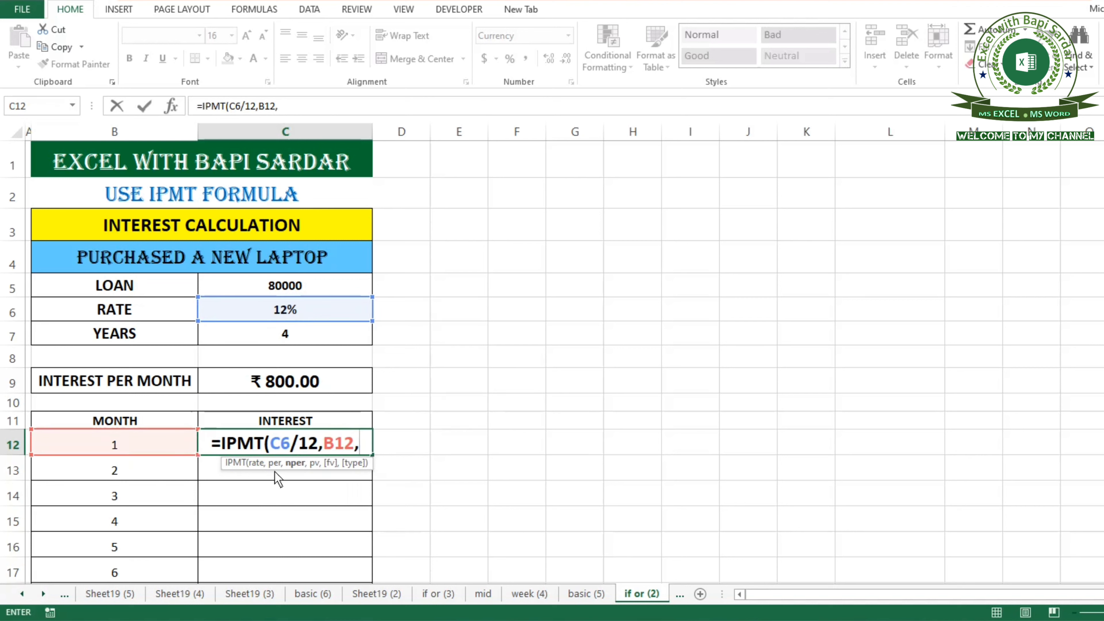
# Complete the C12 formula with C7*12 periods and C5 as present value: =IPMT(C6/12,B12,C7*12,C5).
pyautogui.click(272, 334)
pyautogui.write('*')
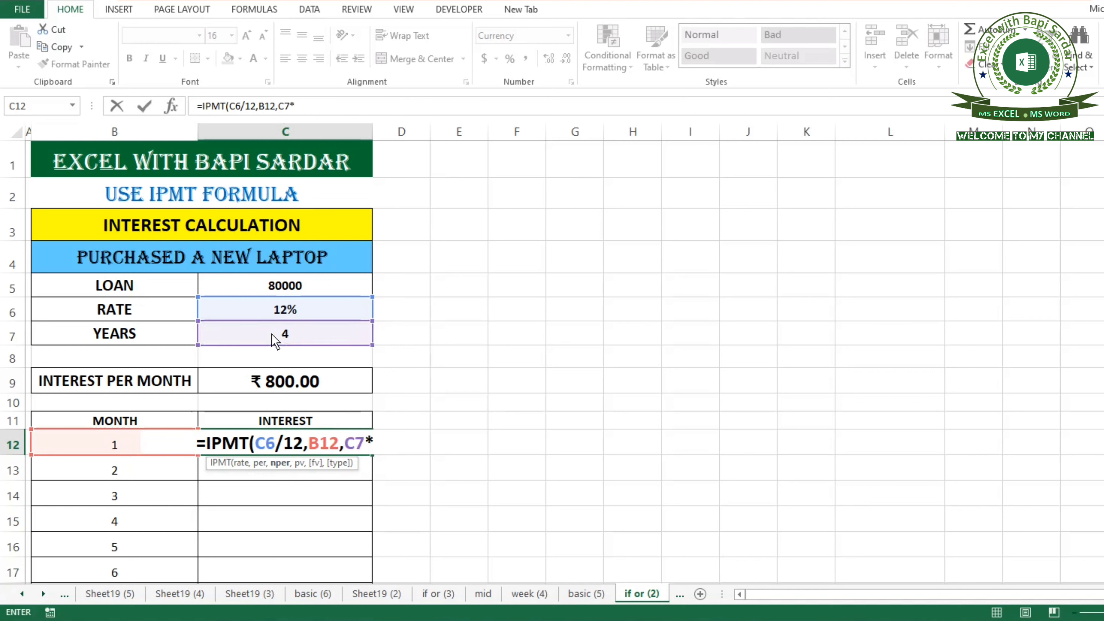
pyautogui.write('12')
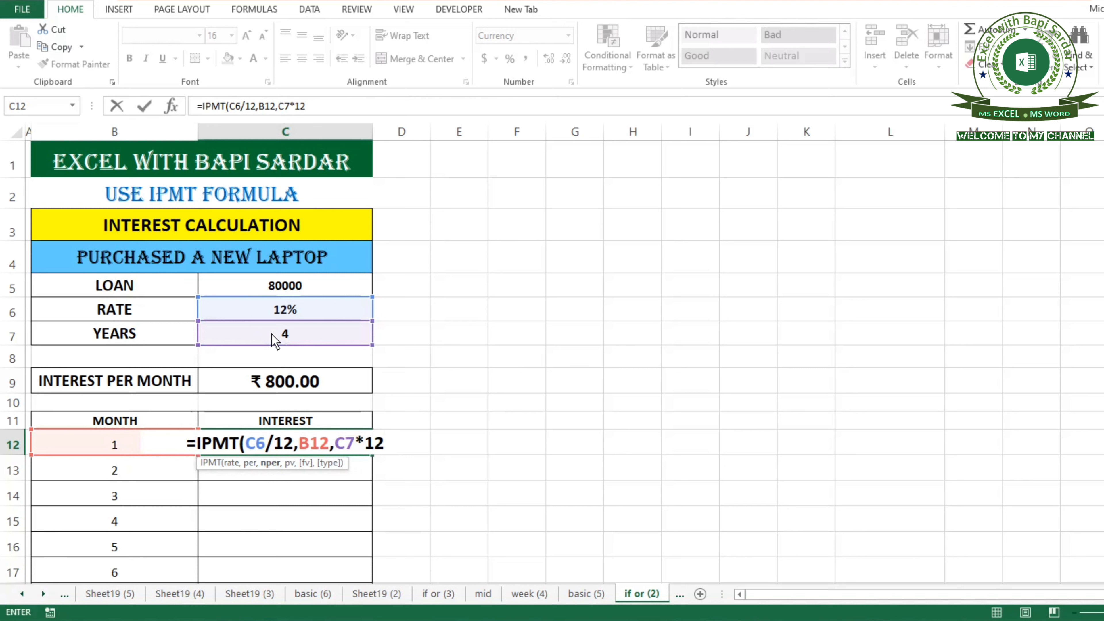
pyautogui.write(',')
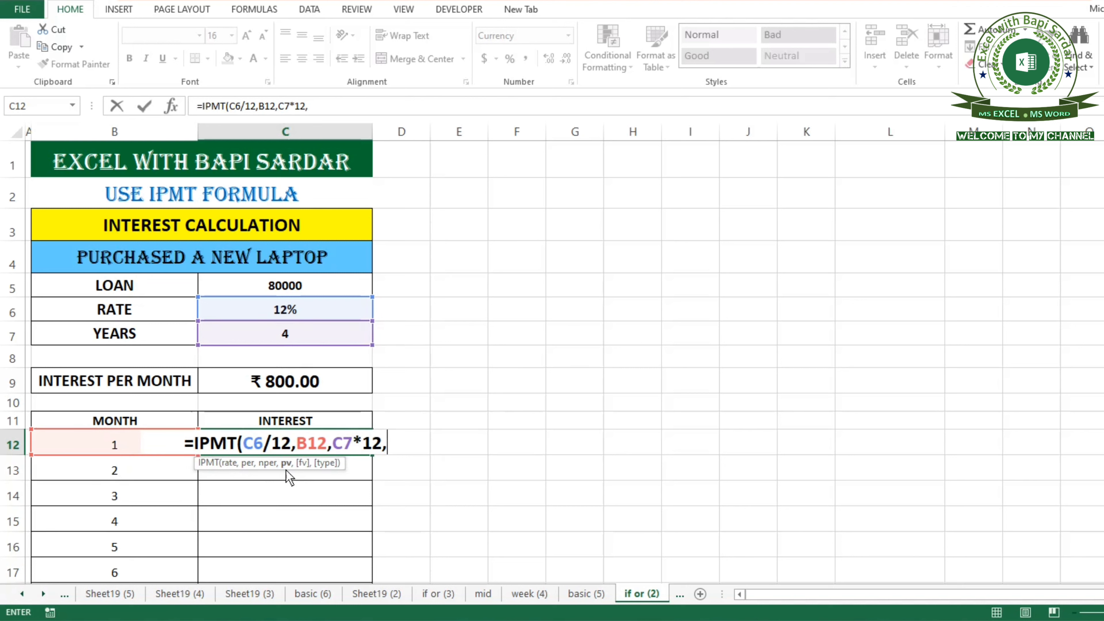
pyautogui.click(252, 285)
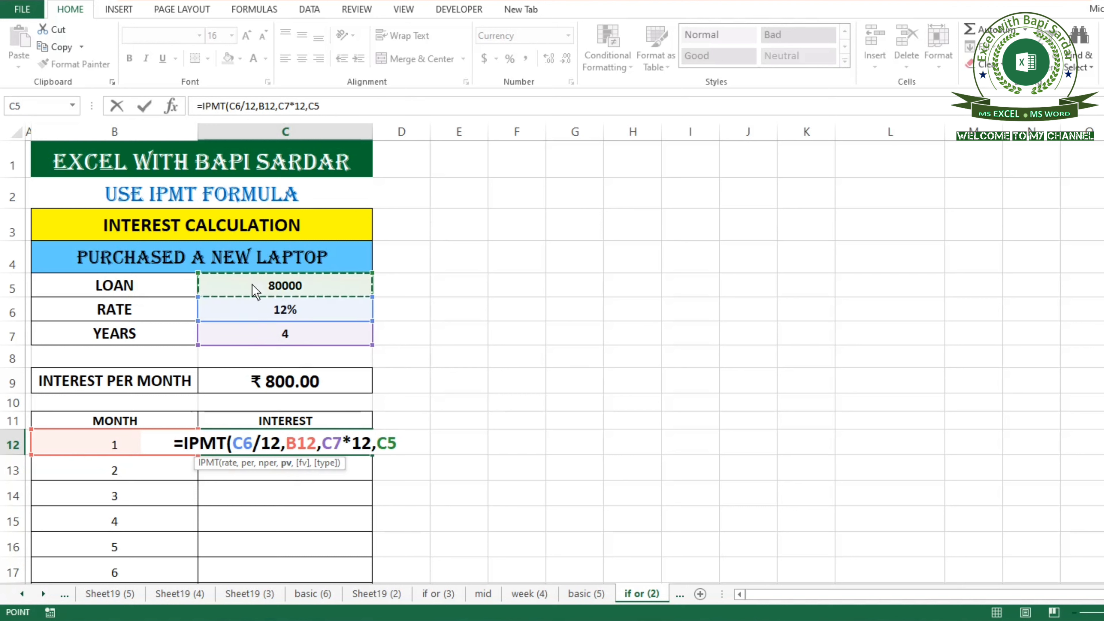
pyautogui.write(')')
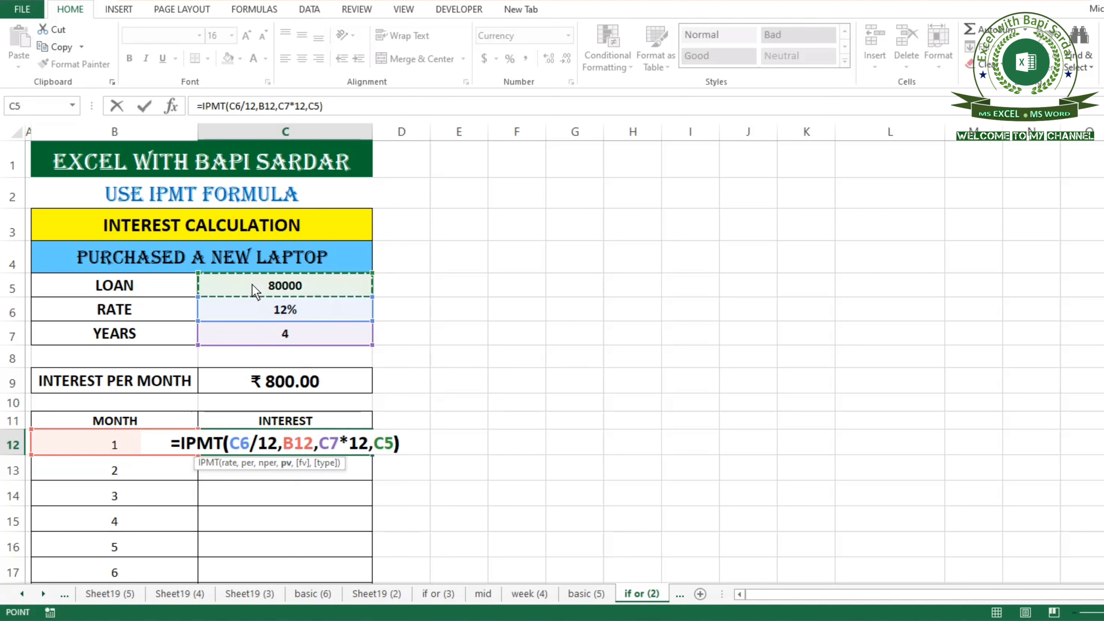
pyautogui.press('Return')
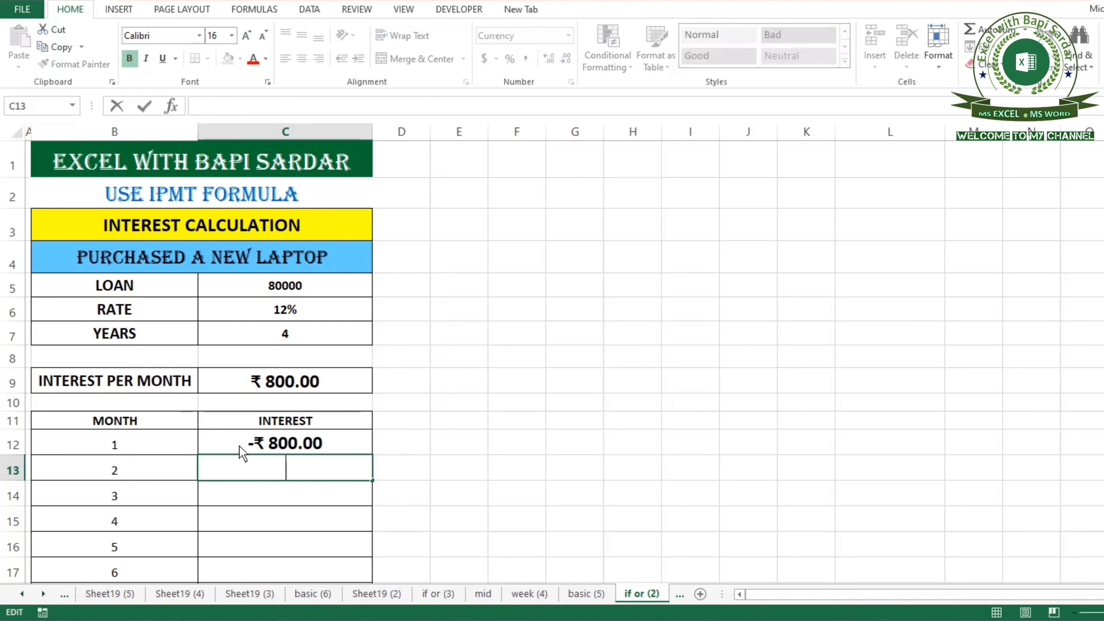
# Edit the C12 formula to negate it, making it =-IPMT(C6/12,B12,C7*12,C5).
pyautogui.click(254, 446)
pyautogui.press('F2')
pyautogui.click(180, 443)
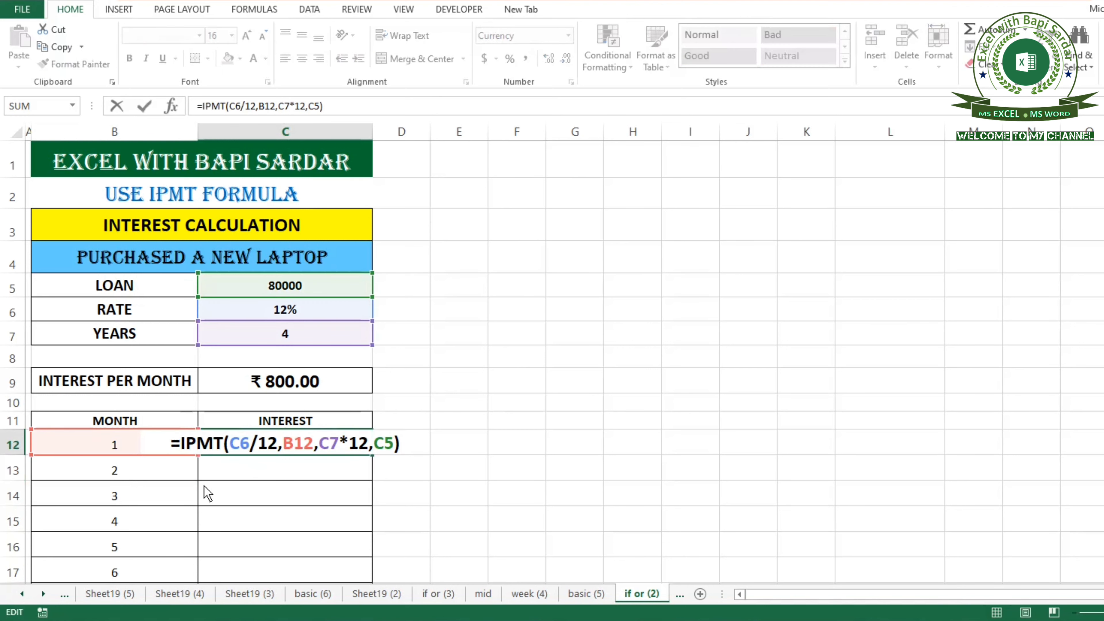
pyautogui.write('-')
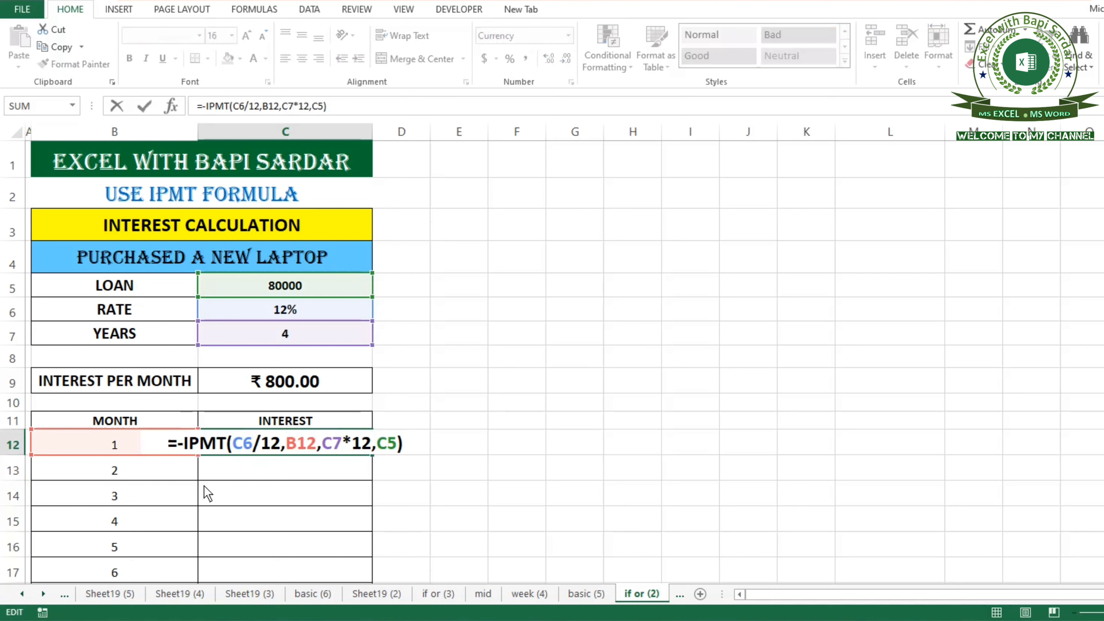
pyautogui.press('Return')
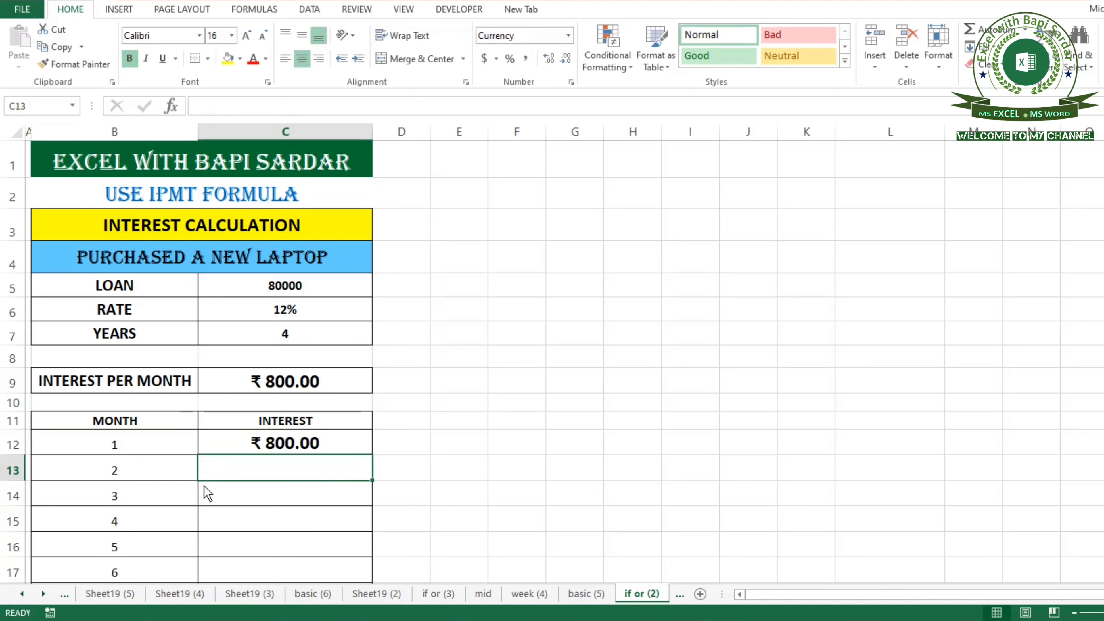
pyautogui.click(302, 448)
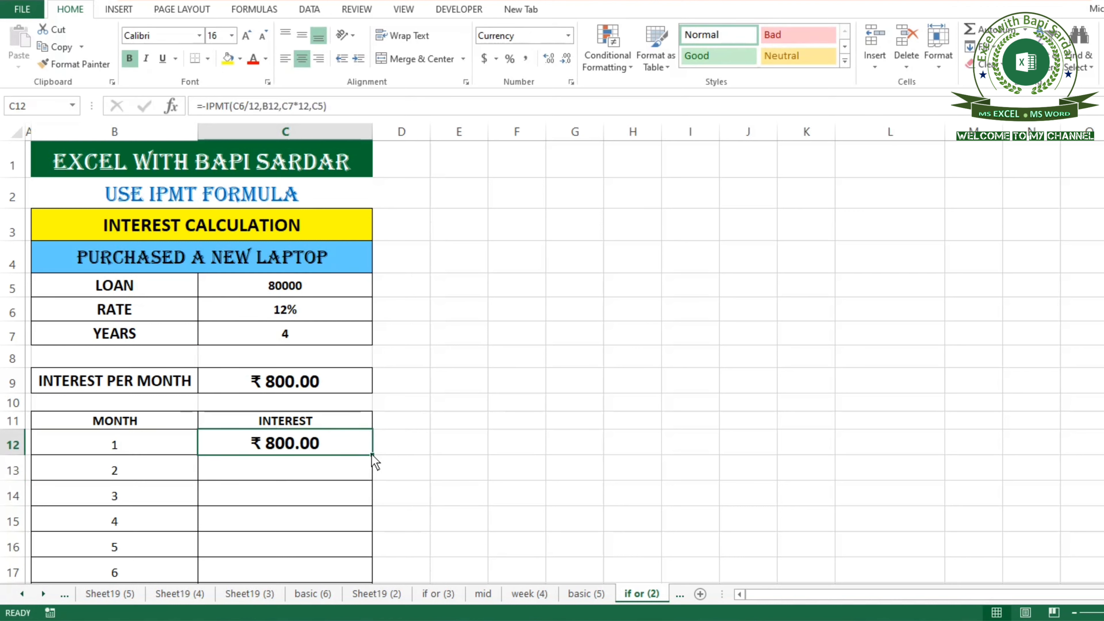
# Fill the C12 formula down to C31 for the remaining months.
pyautogui.moveTo(373, 455); pyautogui.dragTo(325, 563)
pyautogui.scroll(3, 326, 553)
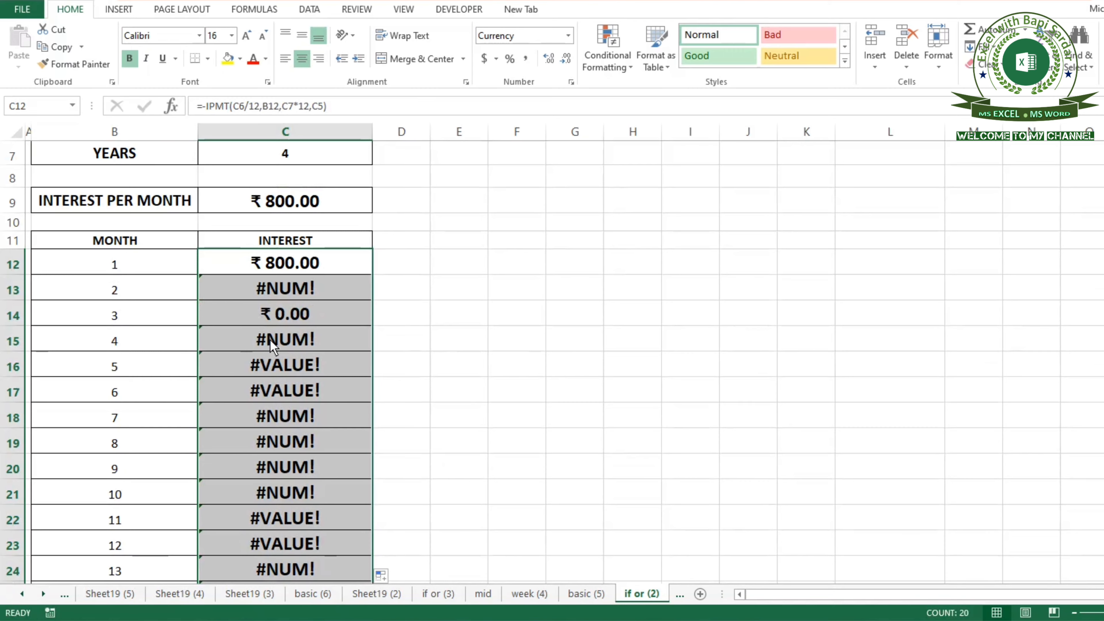
pyautogui.scroll(2, 274, 348)
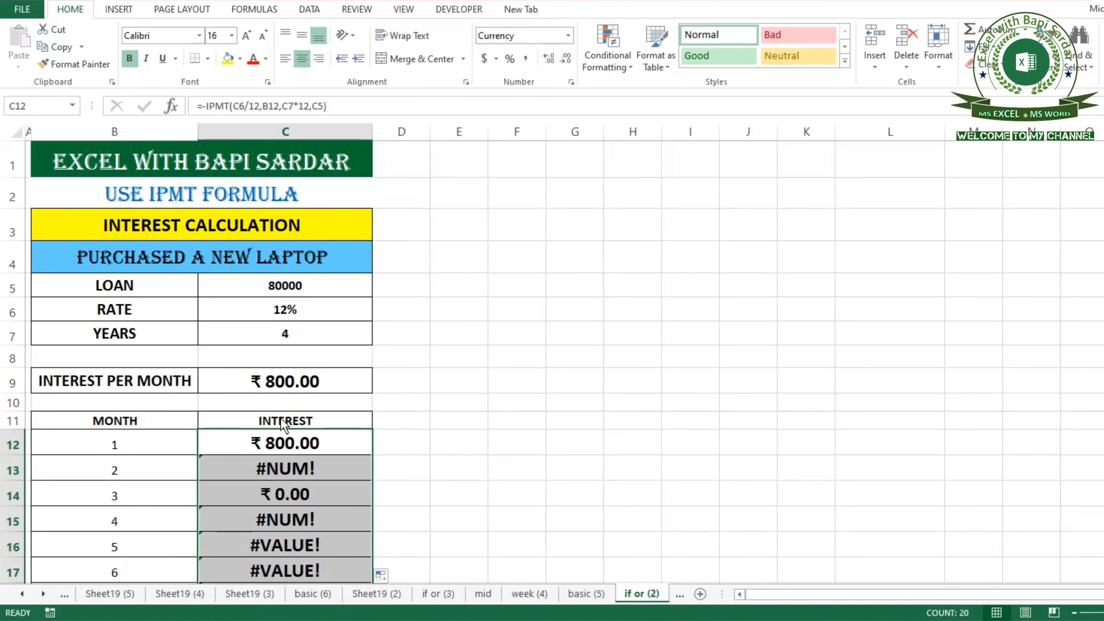
# Make the rate, years and loan references absolute in C12: =-IPMT($C$6/12,B12,$C$7*12,$C$5).
pyautogui.click(266, 446)
pyautogui.doubleClick(265, 446)
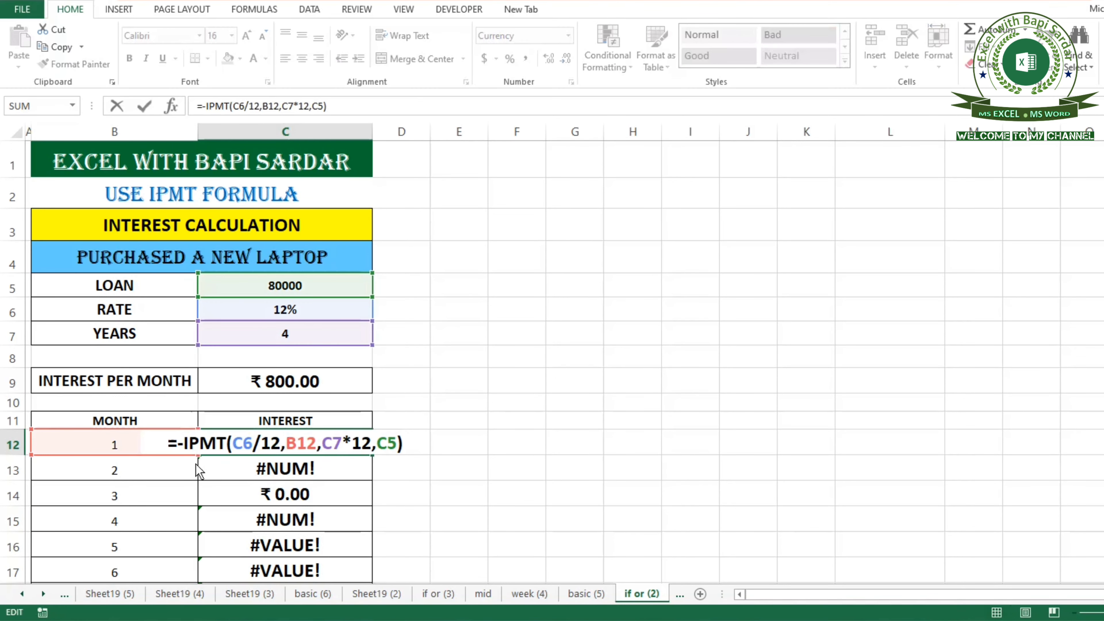
pyautogui.click(241, 444)
pyautogui.press('F4')
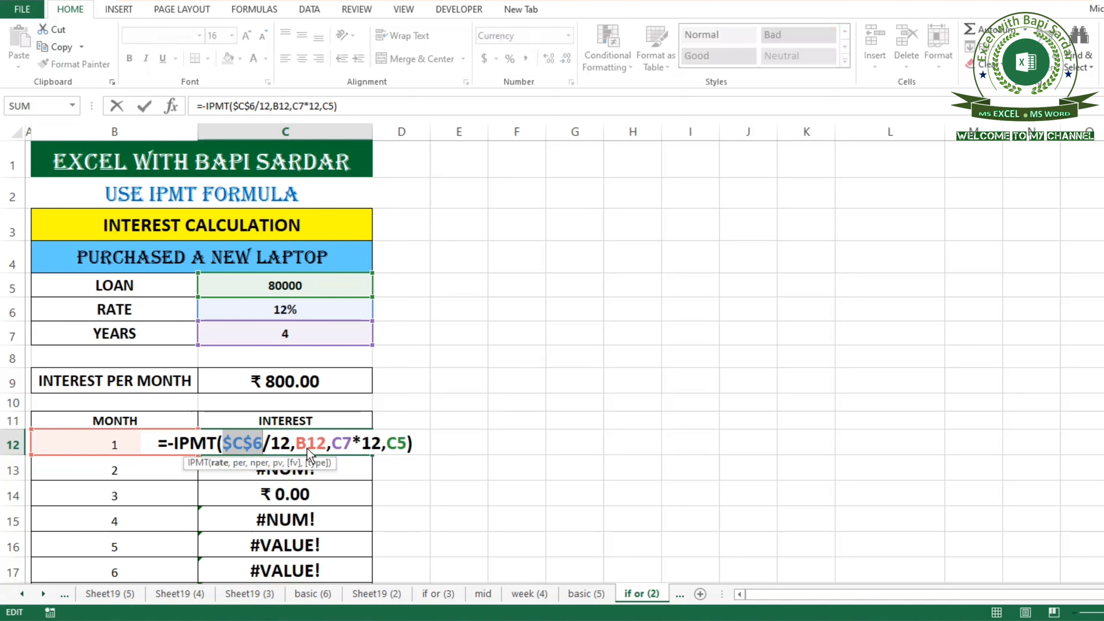
pyautogui.click(342, 443)
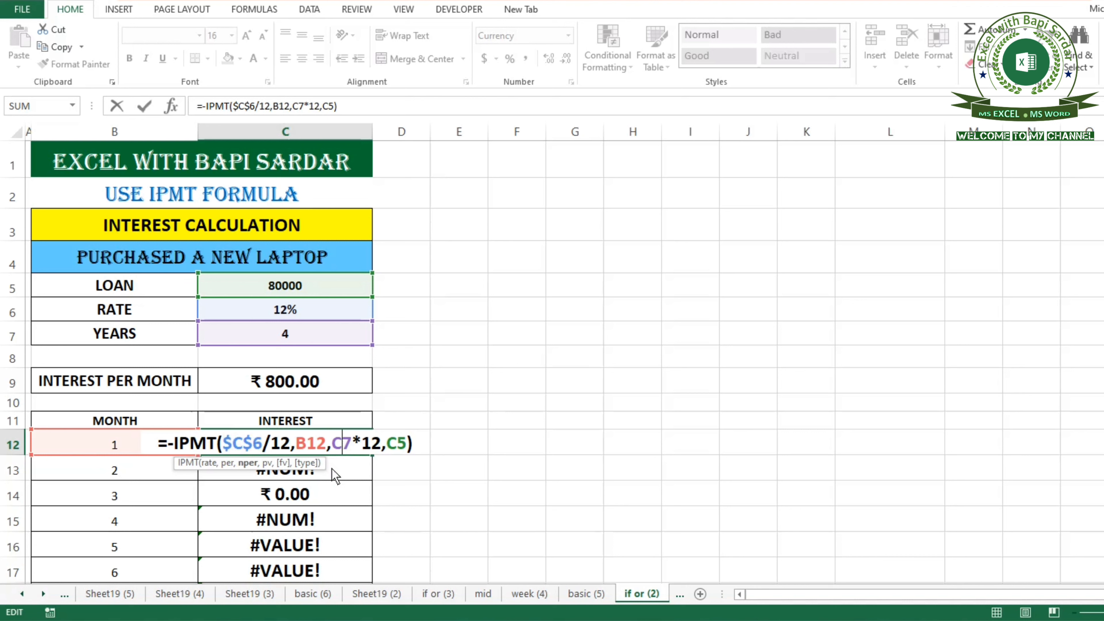
pyautogui.press('F4')
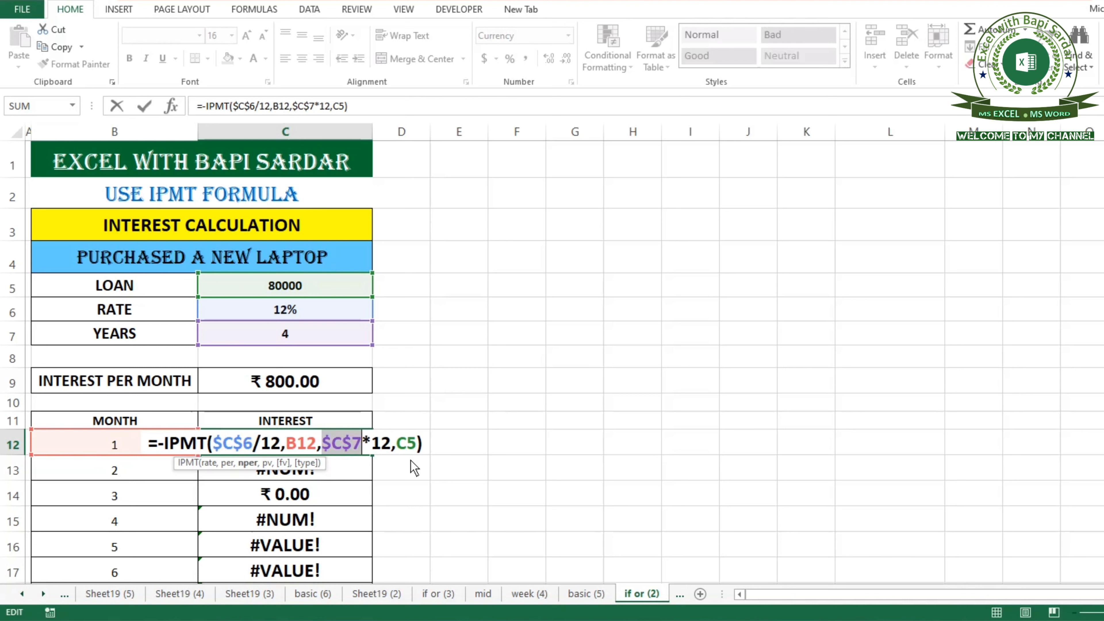
pyautogui.click(407, 444)
pyautogui.press('F4')
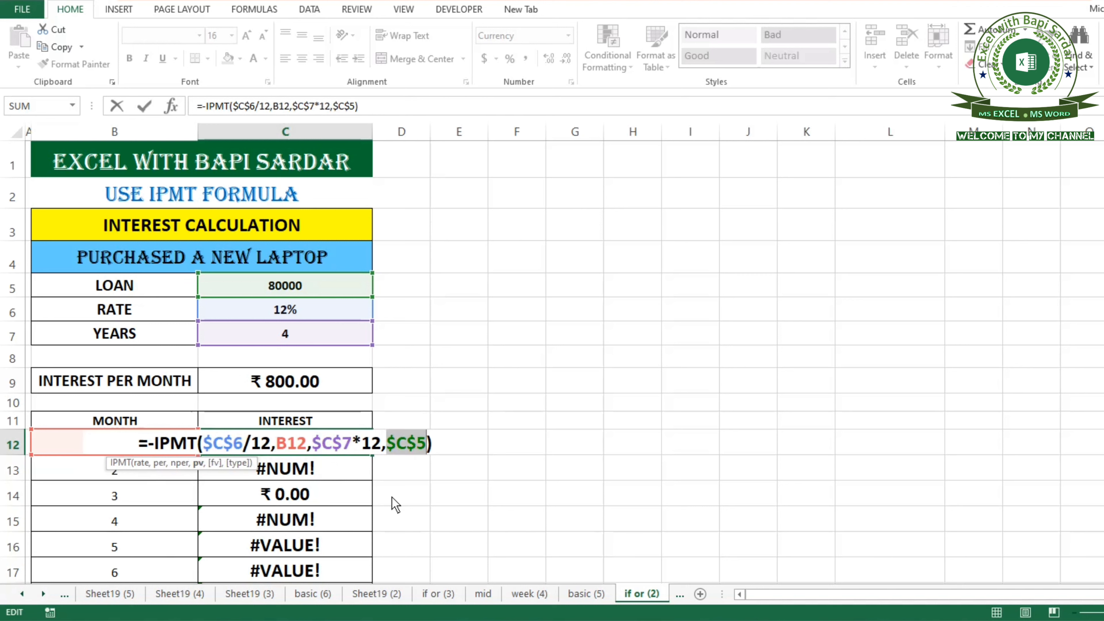
pyautogui.hotkey('ctrl', 'Return')
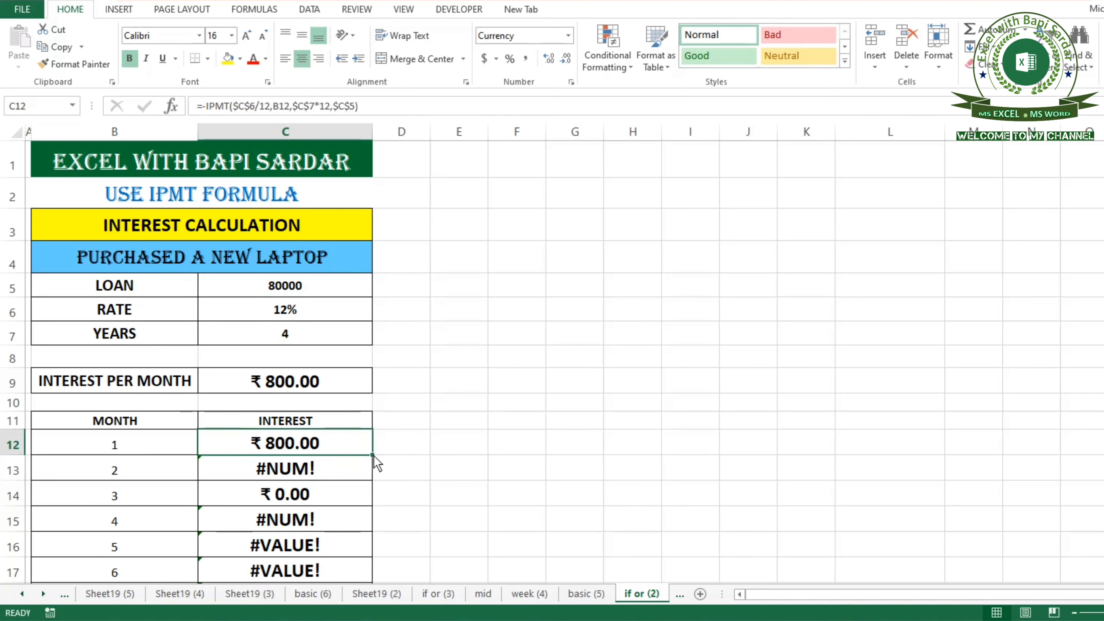
# Fill the corrected C12 formula down to C31 and check the copied formula in C14.
pyautogui.moveTo(373, 455); pyautogui.dragTo(341, 550)
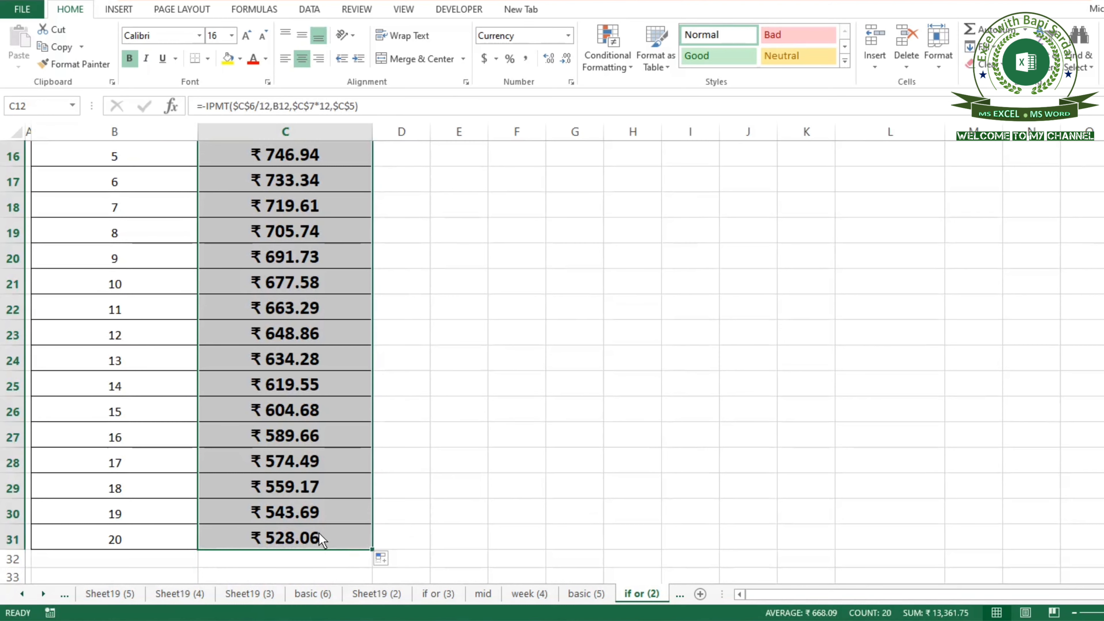
pyautogui.scroll(3, 320, 533)
pyautogui.scroll(2, 263, 510)
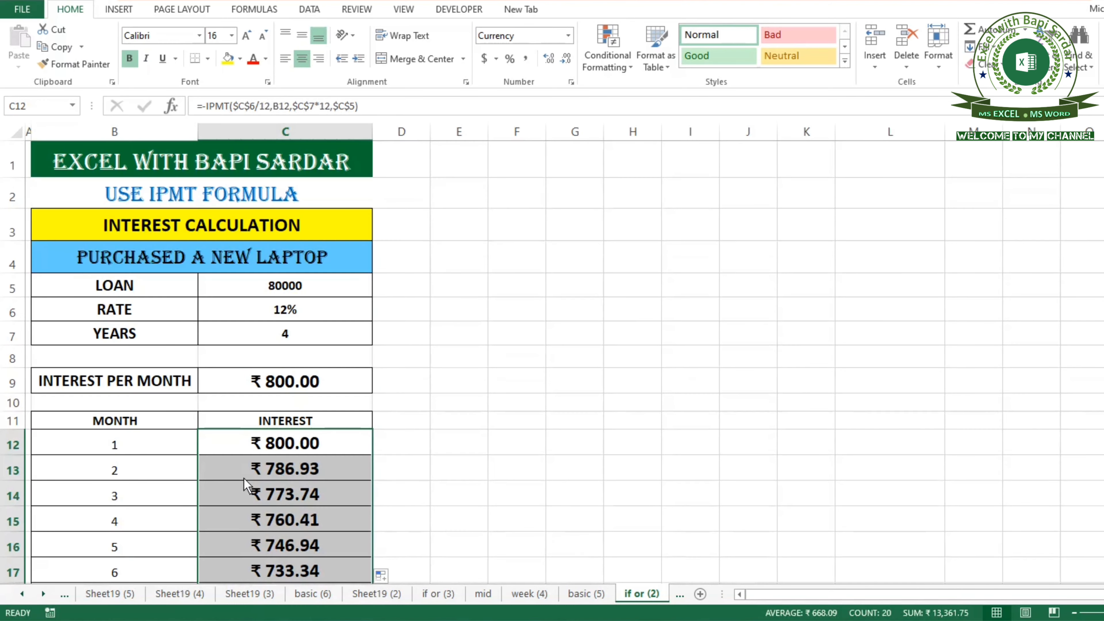
pyautogui.click(270, 491)
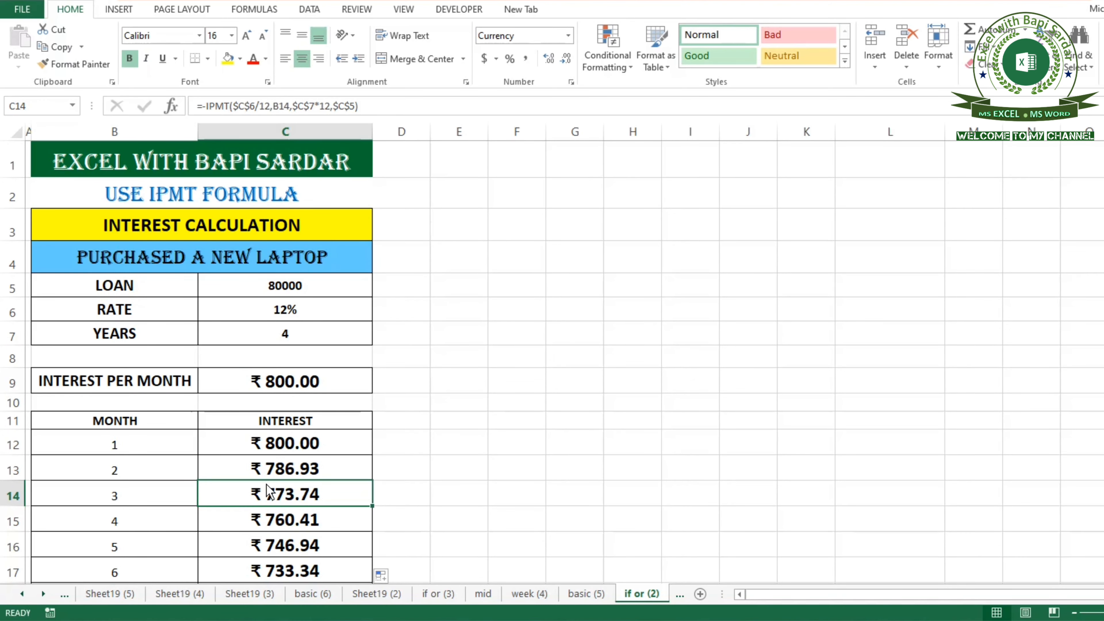